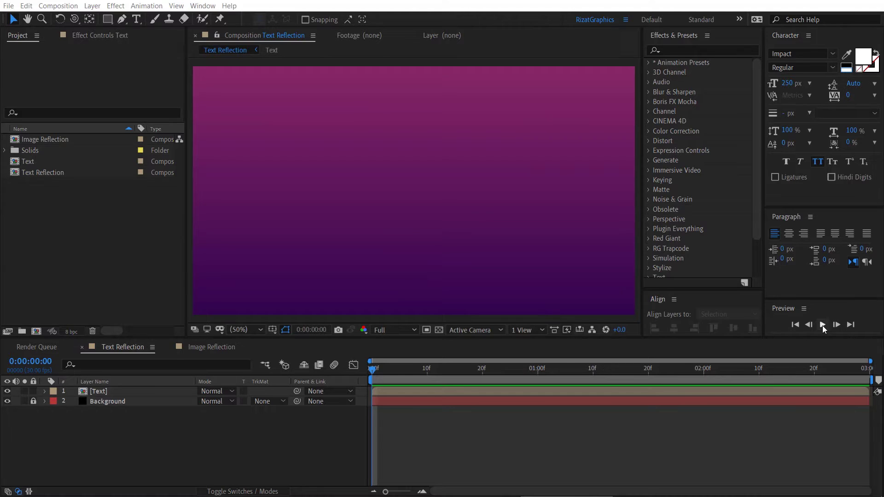
Play the Text Reflection preview as the REFLECTION title animates in letter by letter, then stop it
left_click(822, 325)
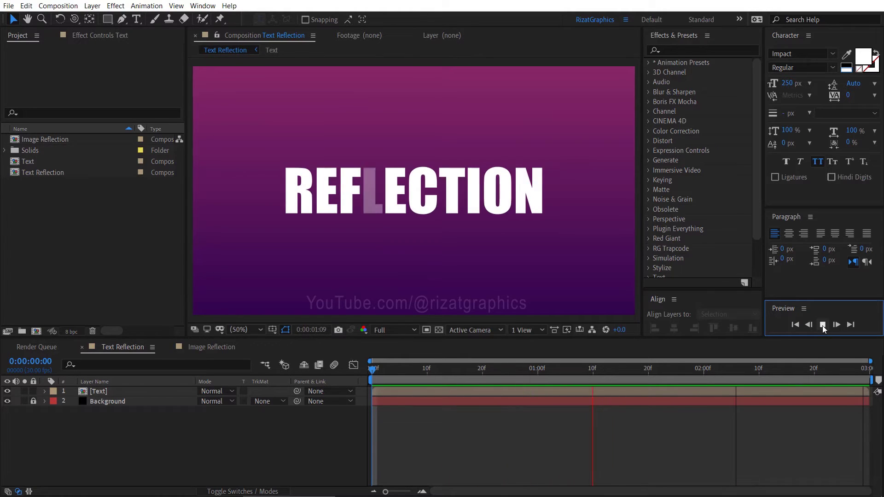
left_click(822, 325)
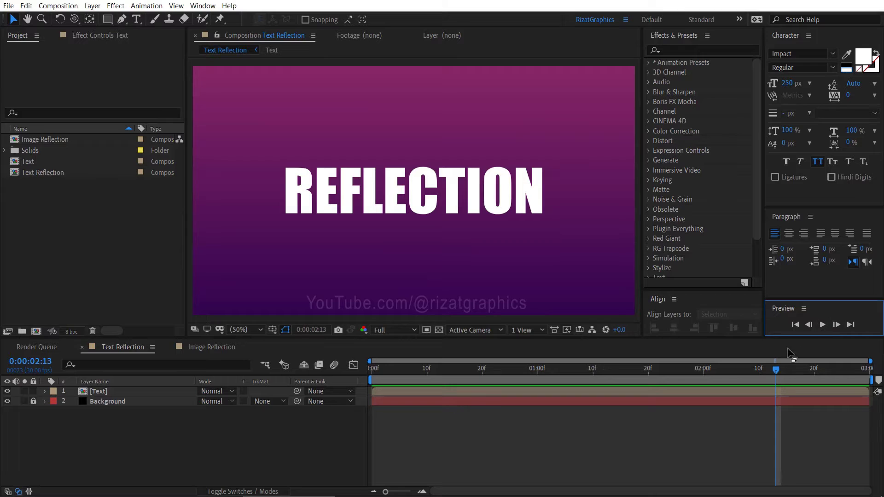
Search Effects & Presets for 'vc reflect' and apply VC Reflect to the Text layer
left_click(111, 391)
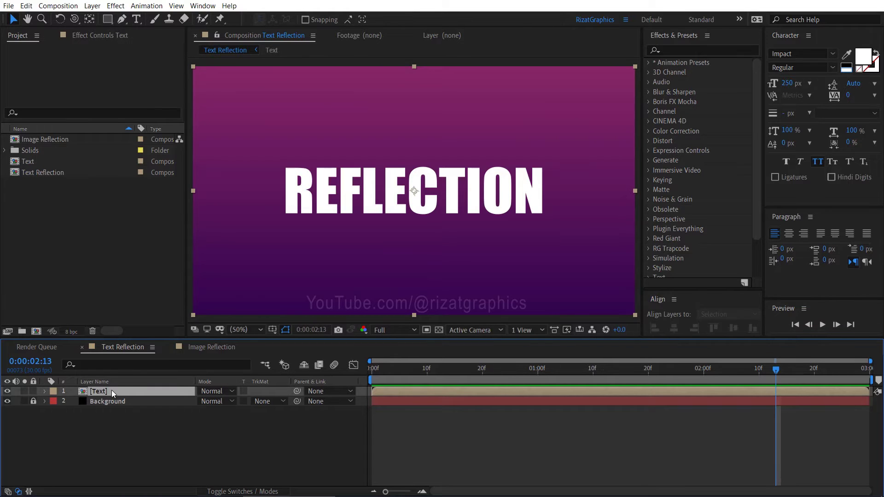
left_click(720, 51)
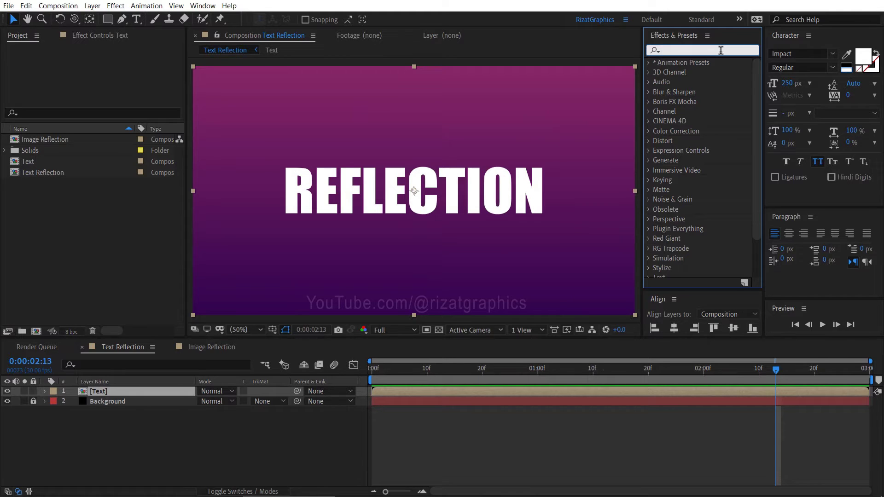
type("vc refle")
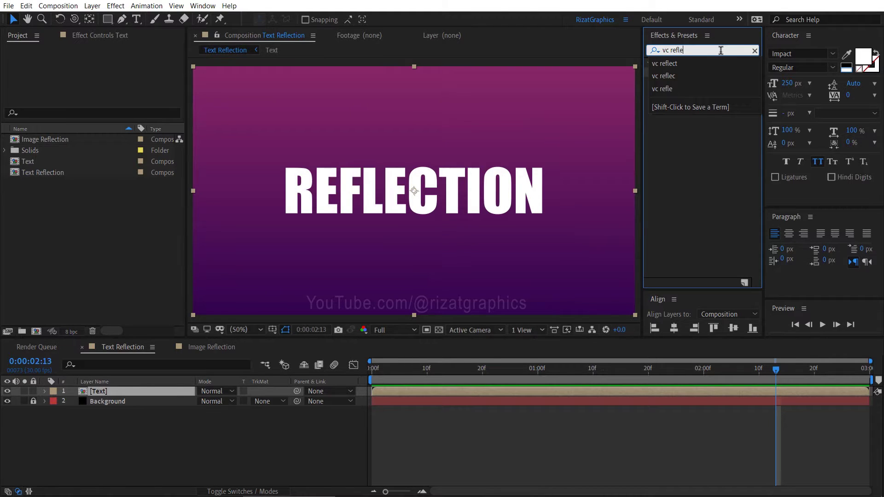
type("ct")
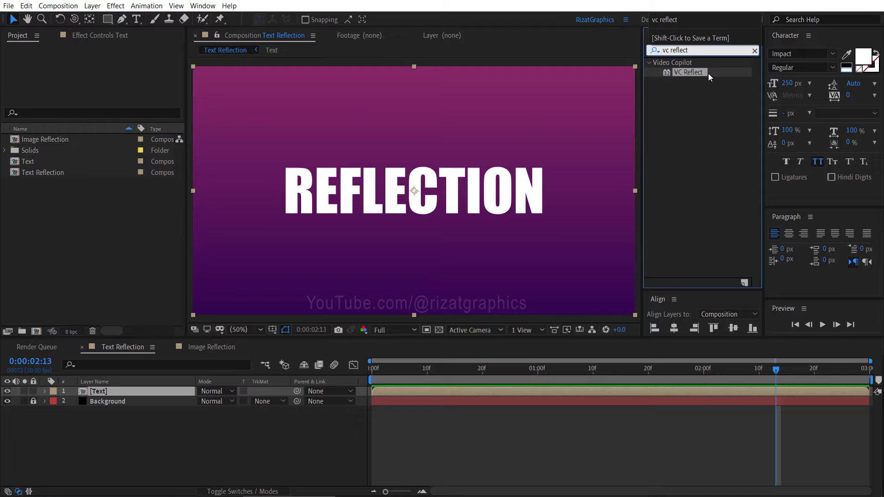
left_click_drag(709, 77, 458, 204)
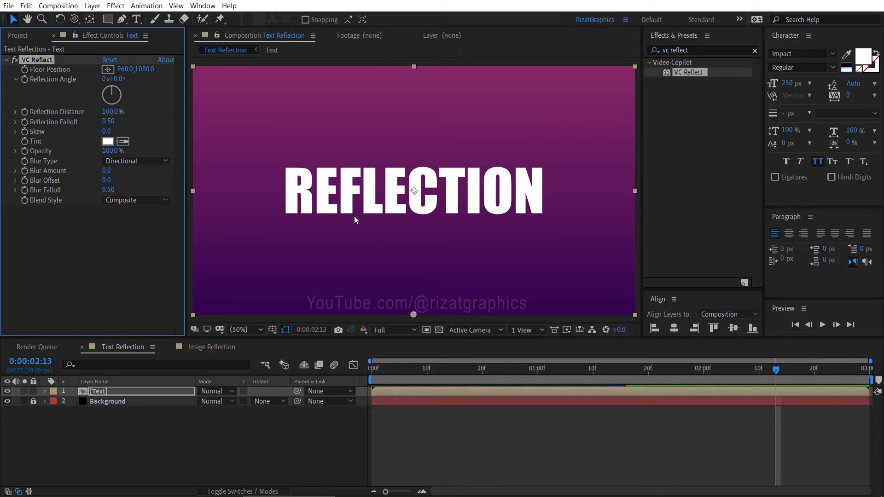
Move VC Reflect's Floor Position up under the title to 958.0, 645.0 and enter Reflection Distance 5
mouse_move(144, 74)
left_mouse_down()
mouse_move(51, 70)
mouse_move(143, 77)
mouse_move(68, 69)
left_mouse_up()
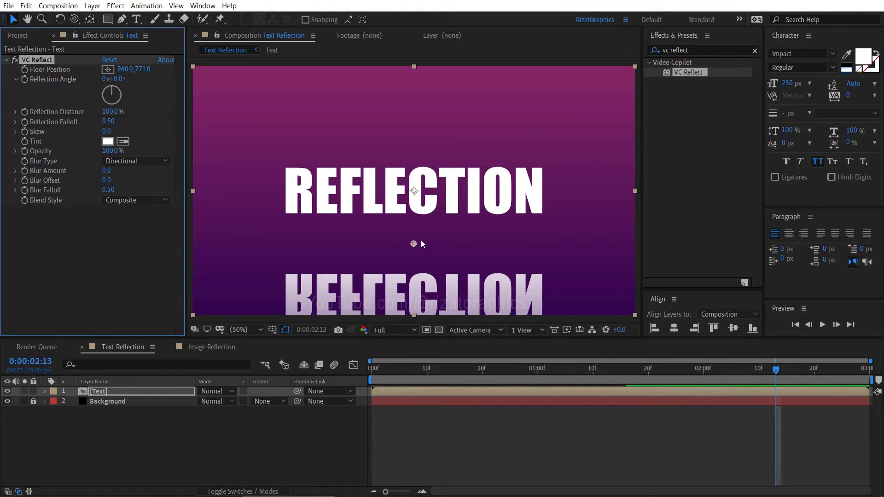
left_click_drag(411, 246, 412, 219)
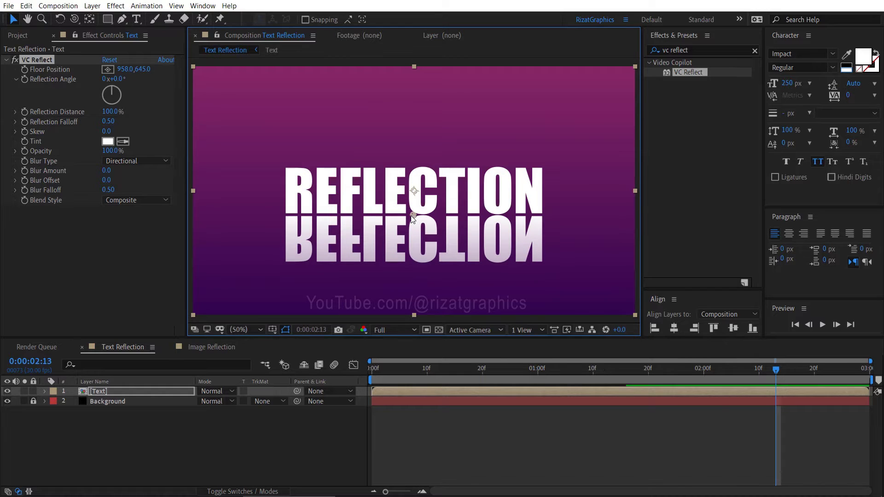
left_click(109, 112)
type("5")
key("Return")
In VC Reflect's Effect Controls, set Reflection Distance 45%, Reflection Falloff 0.30 and Opacity 25%
mouse_move(107, 112)
left_mouse_down()
mouse_move(115, 112)
mouse_move(109, 115)
left_mouse_up()
left_click(108, 113)
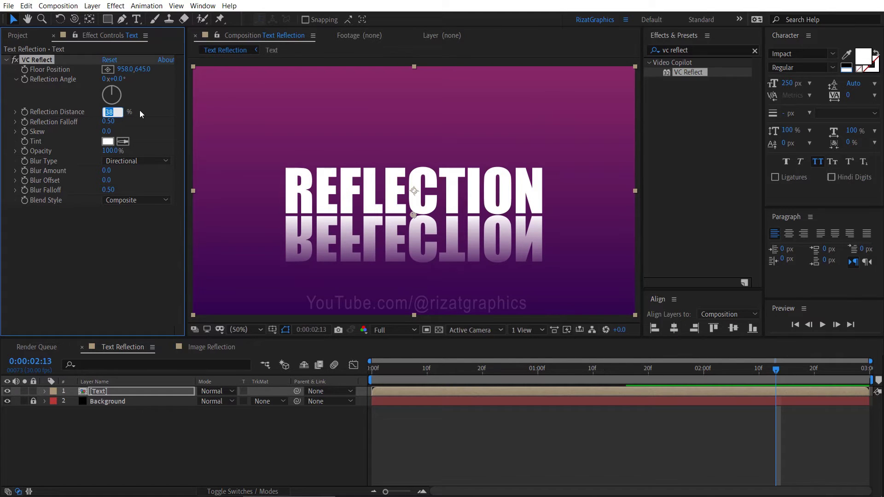
left_click(144, 115)
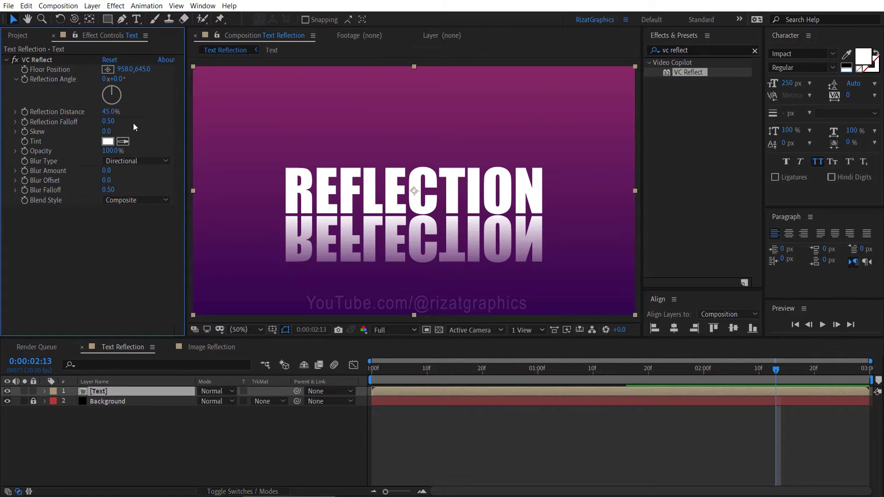
left_click(108, 121)
type("0.5")
left_click(139, 120)
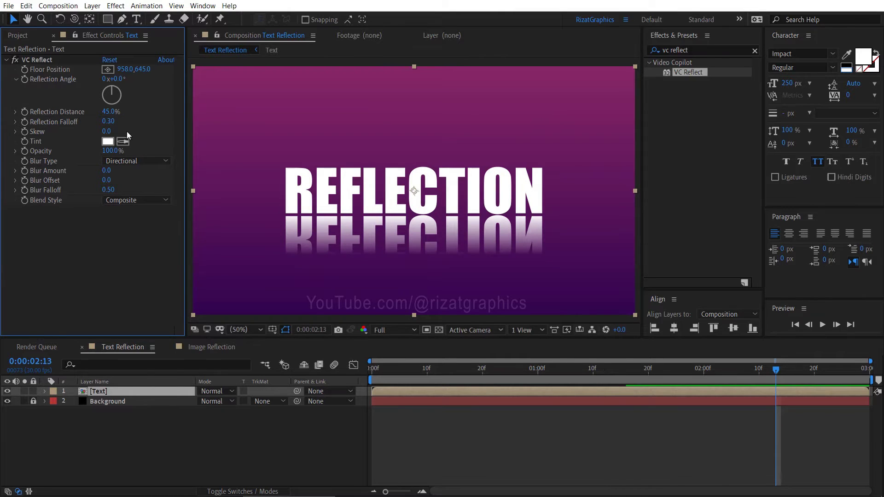
left_click_drag(110, 151, 92, 151)
left_click(106, 151)
type("2")
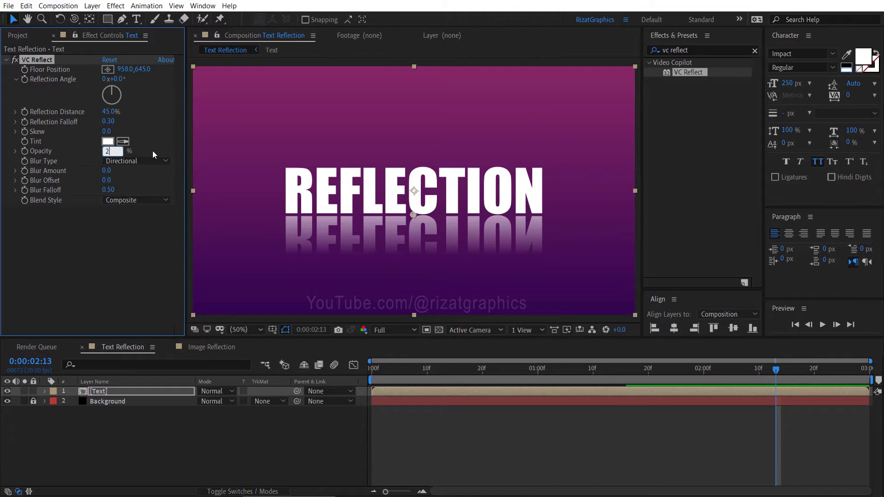
type("5")
key("Return")
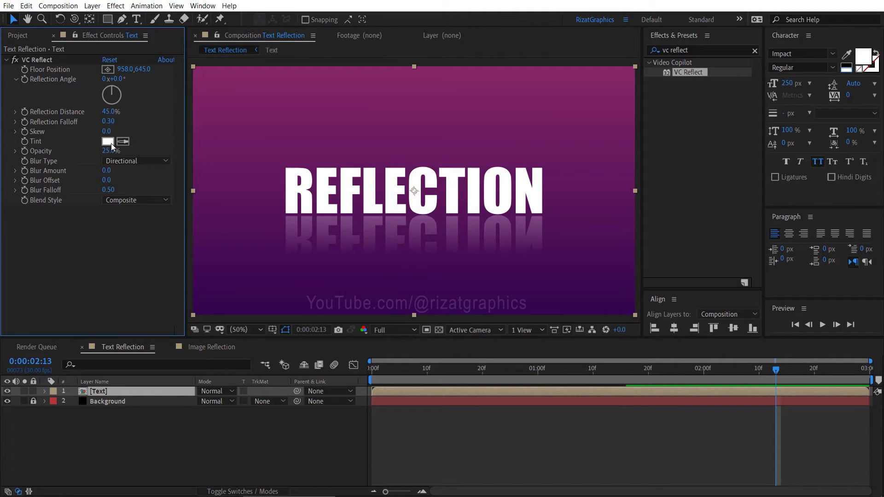
left_click(106, 171)
key("Return")
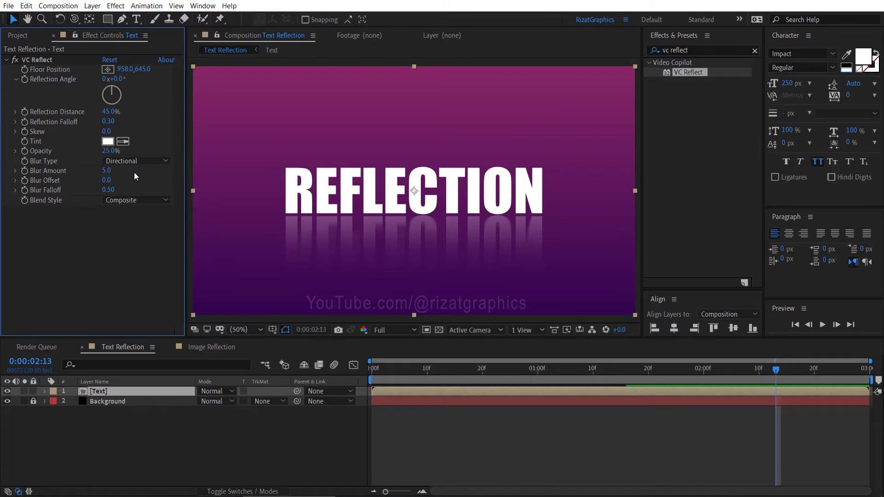
left_click(145, 161)
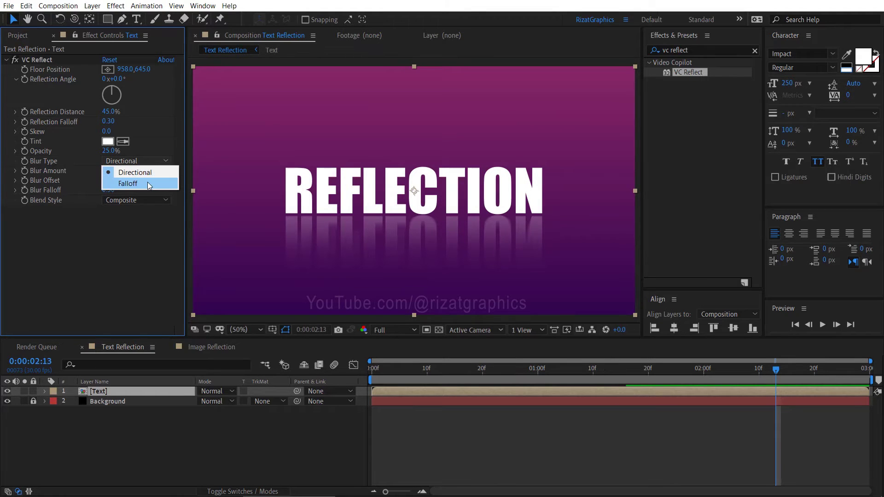
left_click(148, 183)
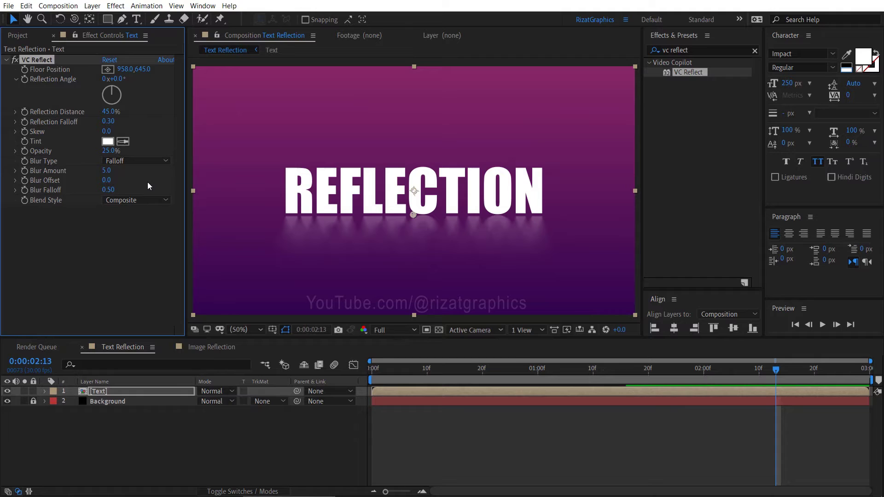
left_click(144, 162)
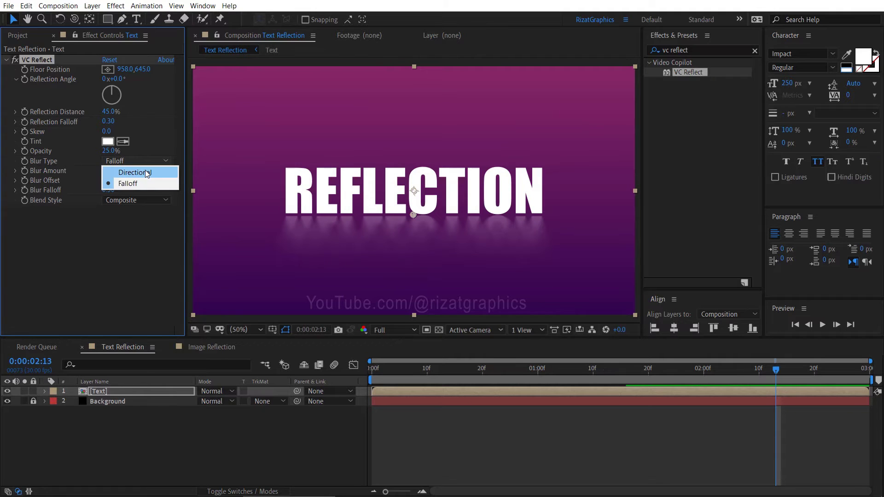
left_click(146, 174)
left_click(107, 171)
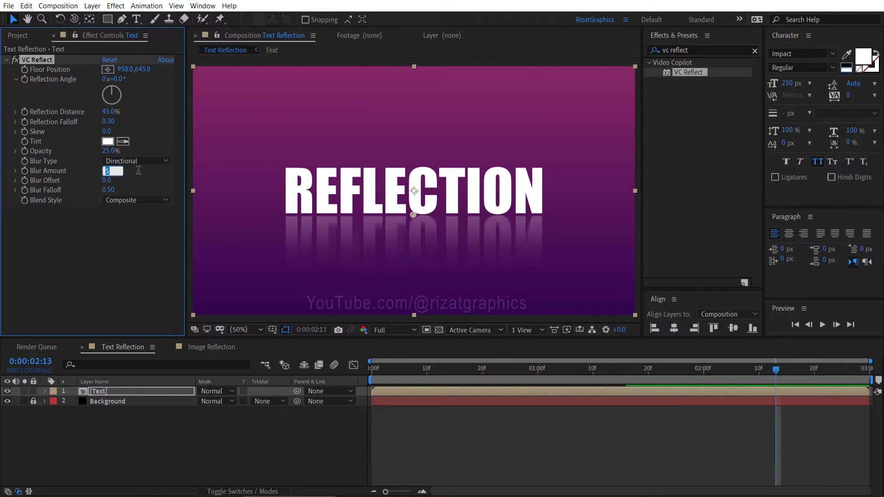
left_click(138, 171)
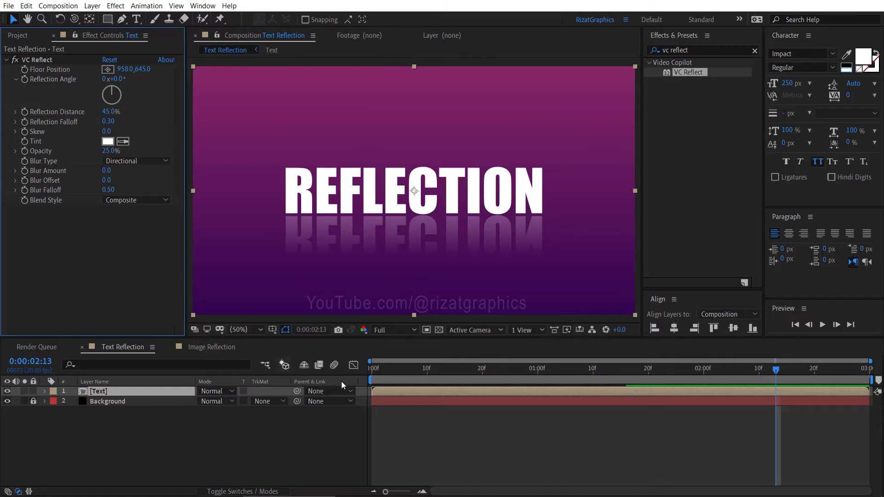
left_click_drag(379, 372, 365, 371)
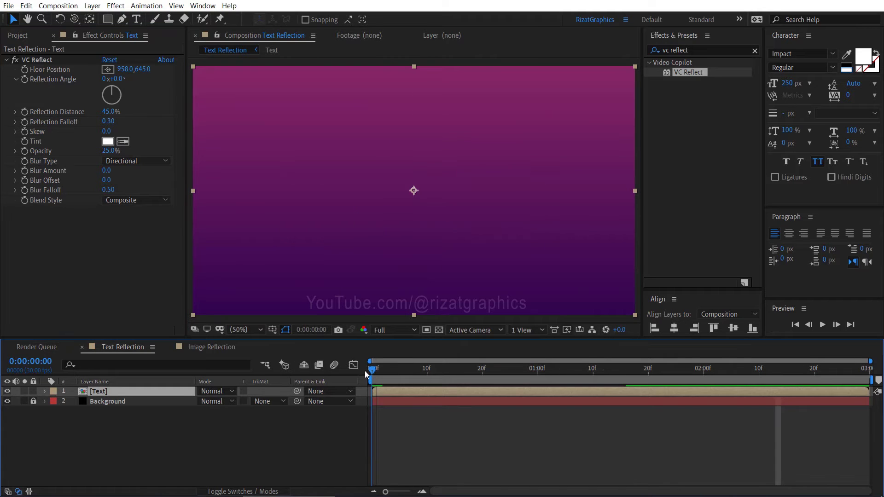
left_click(822, 325)
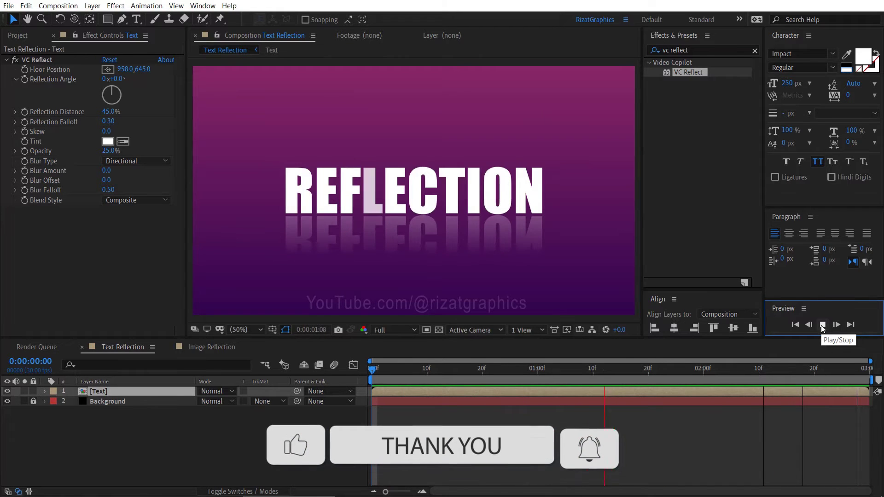
left_click(701, 370)
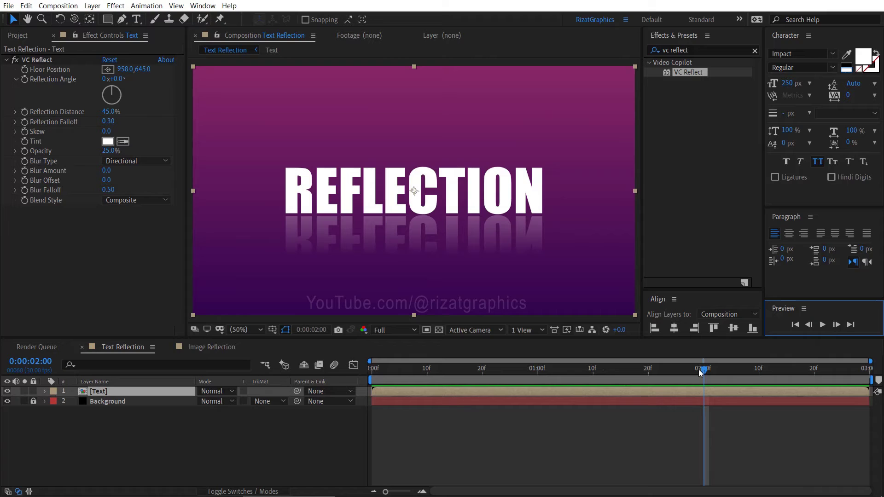
Set VC Reflect's Blend Style to Behind Original and nudge Floor Position up to 958.0, 645.0
left_click(73, 60)
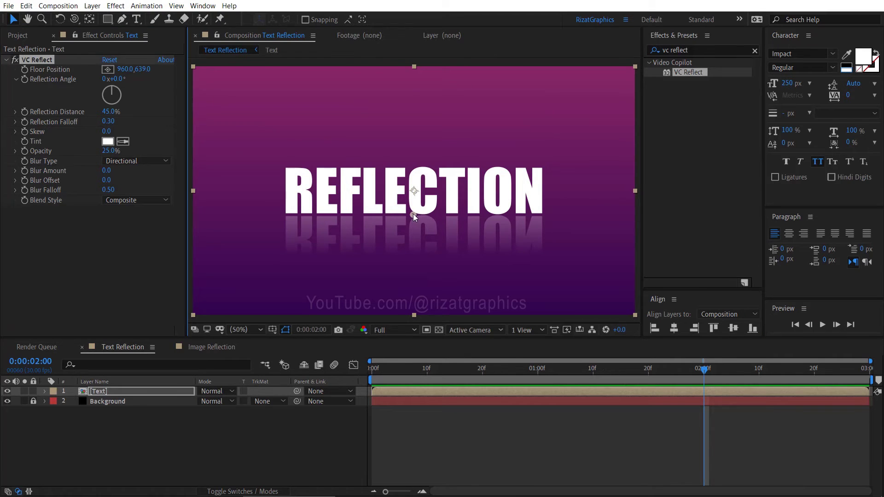
left_click_drag(413, 214, 415, 201)
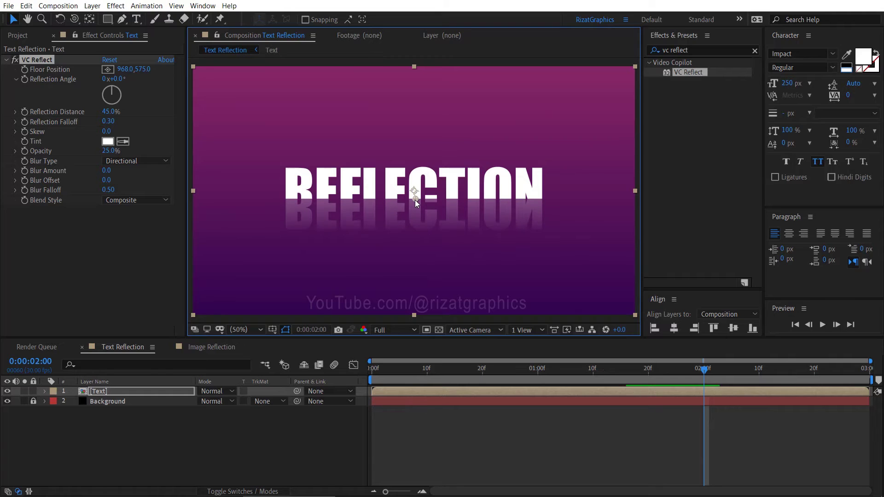
key("ctrl+z")
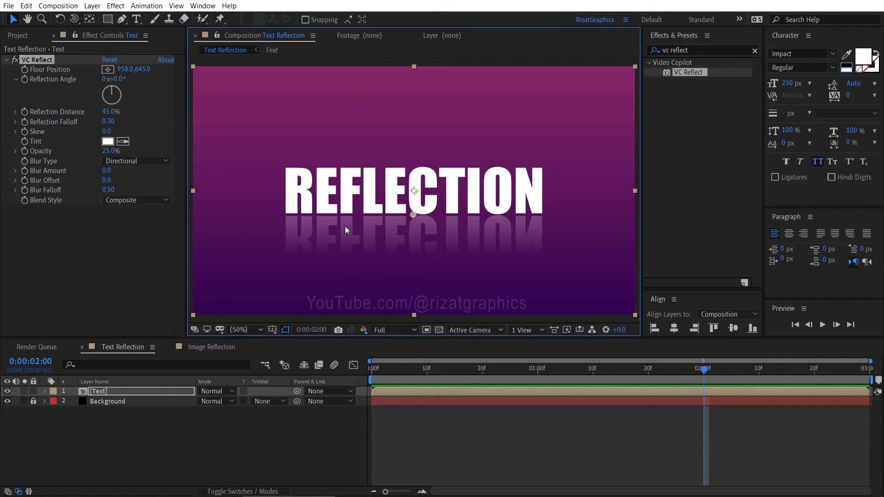
left_click(156, 199)
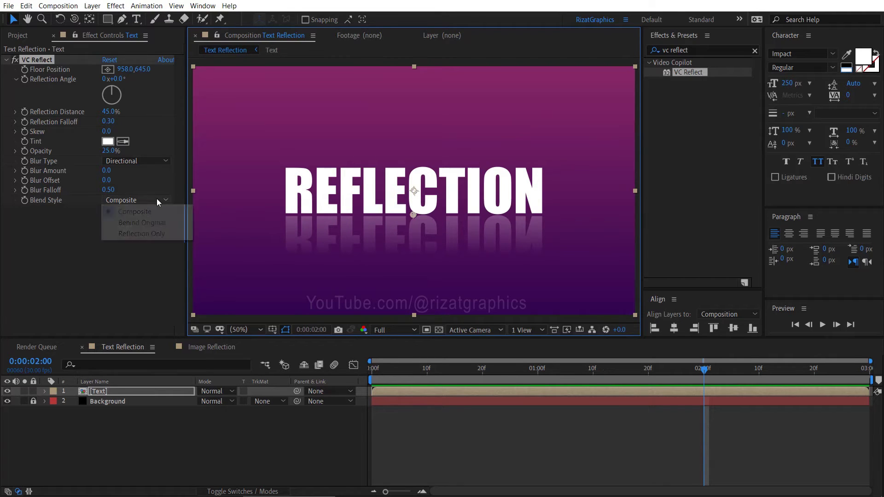
left_click(165, 223)
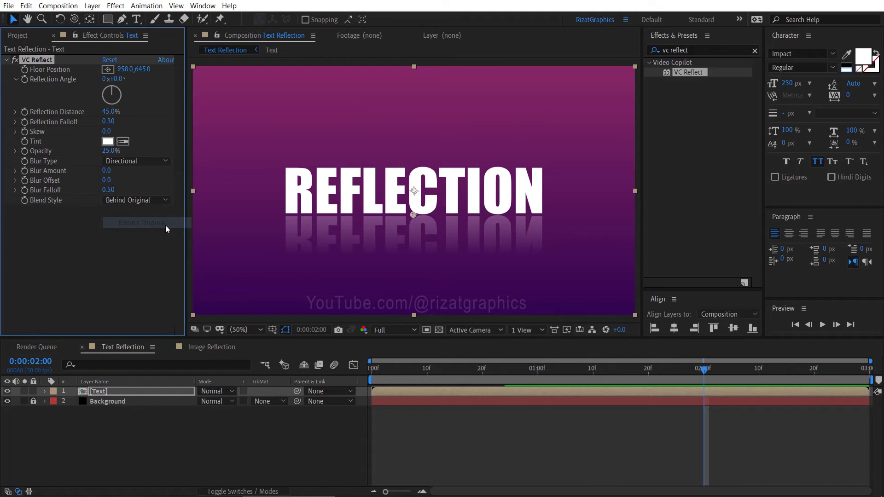
left_click_drag(415, 215, 415, 197)
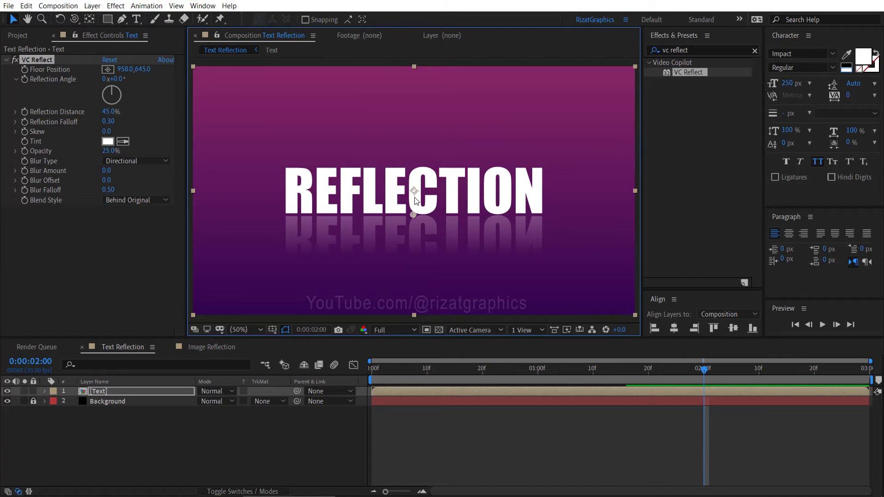
left_click_drag(107, 131, 156, 129)
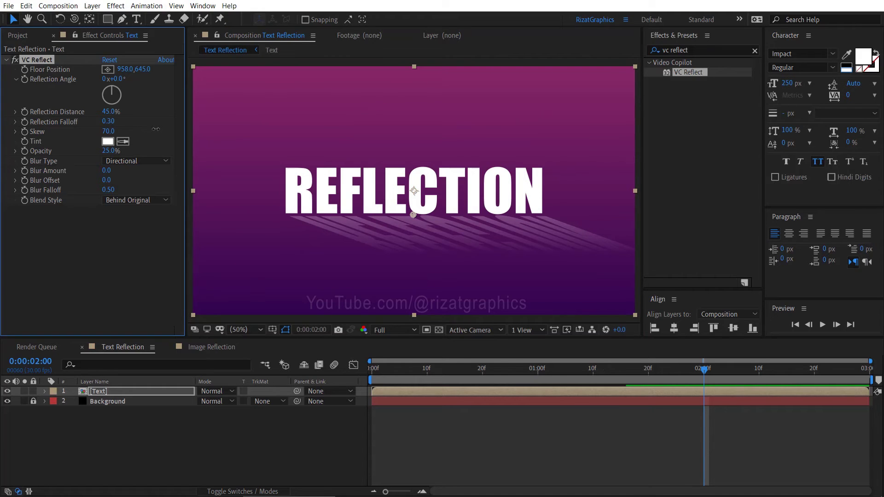
left_click(107, 131)
type("-")
key("Return")
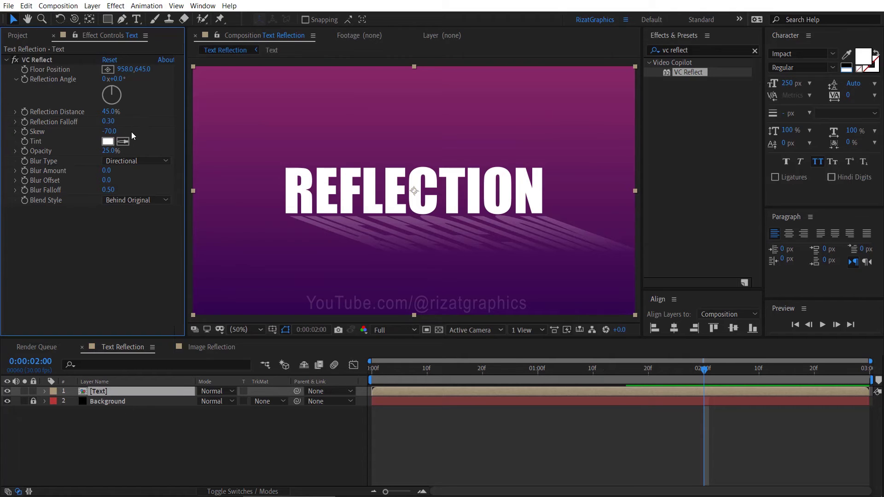
left_click(370, 371)
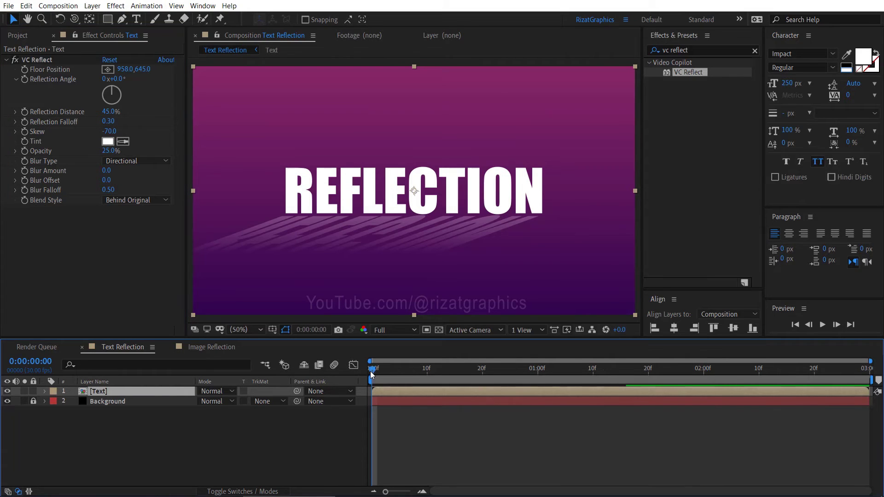
left_click(821, 325)
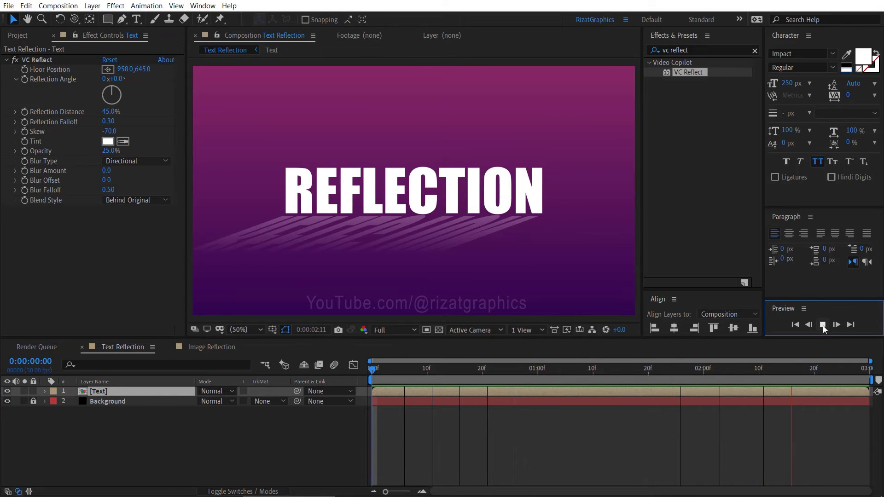
left_click(822, 325)
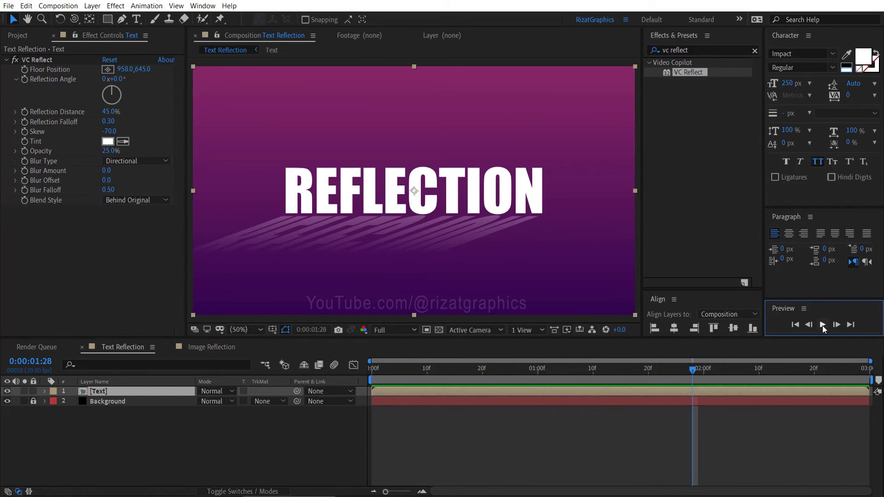
left_click(109, 131)
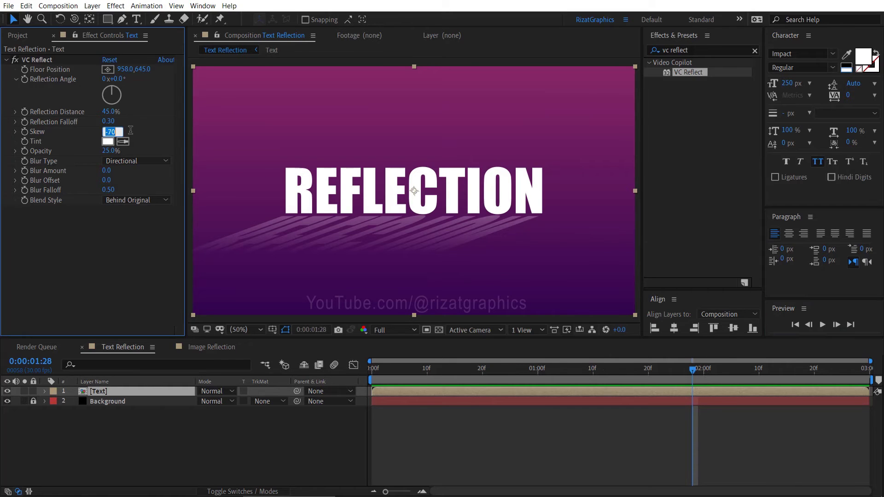
type("0")
key("Return")
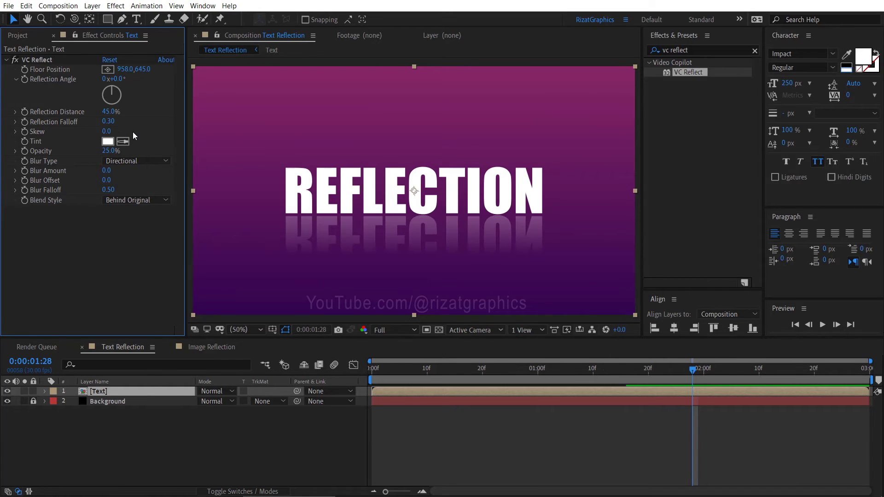
Open the Image Reflection comp, play its card light sweep from 0, and select Card.png
left_click(200, 347)
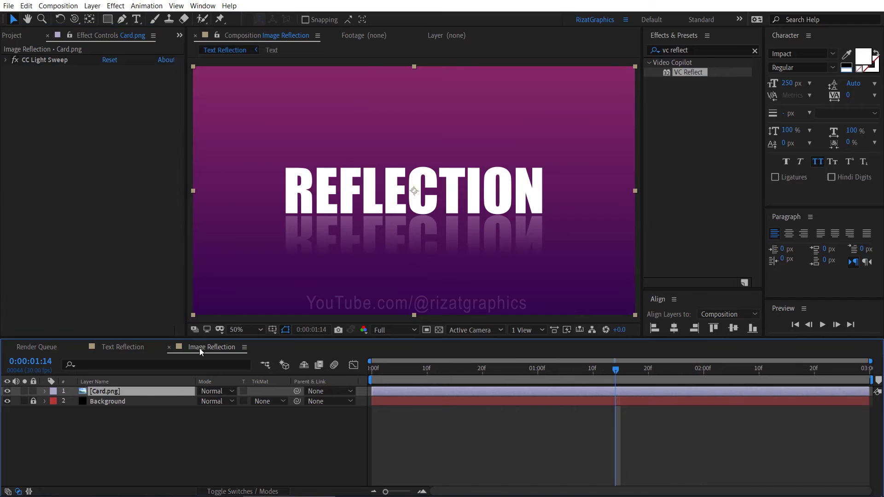
left_click(373, 368)
left_click(428, 426)
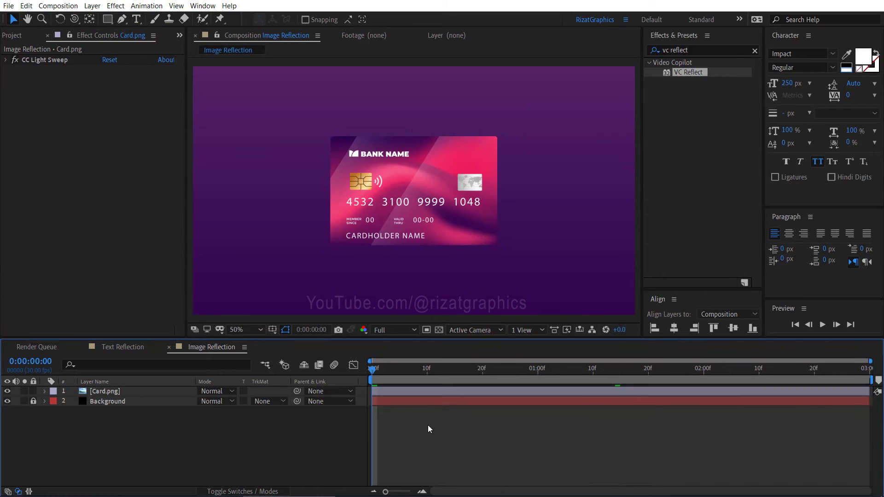
left_click(822, 325)
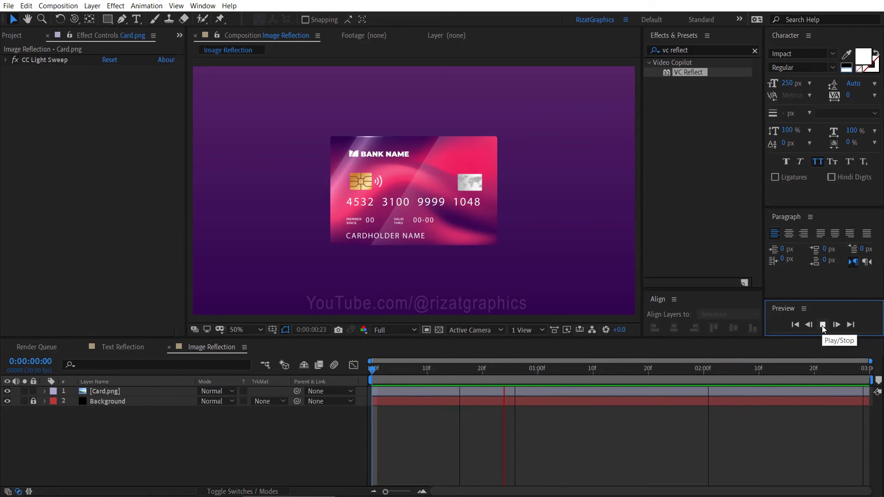
left_click(822, 325)
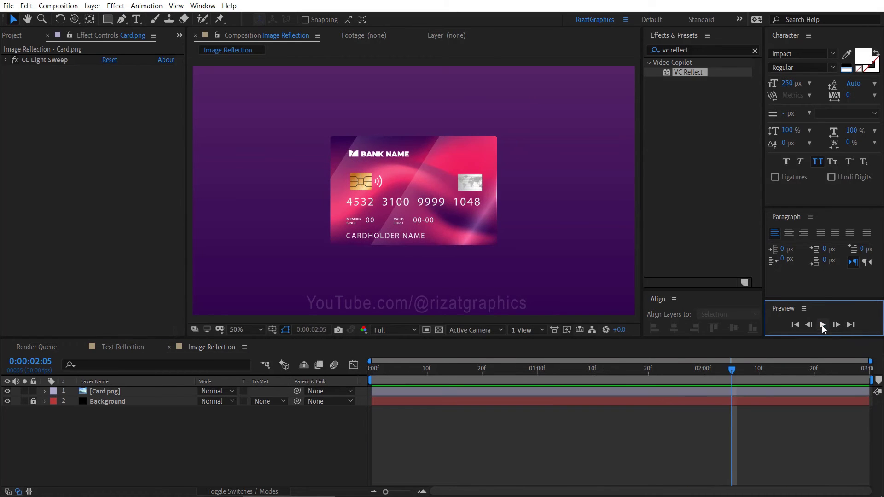
left_click(567, 392)
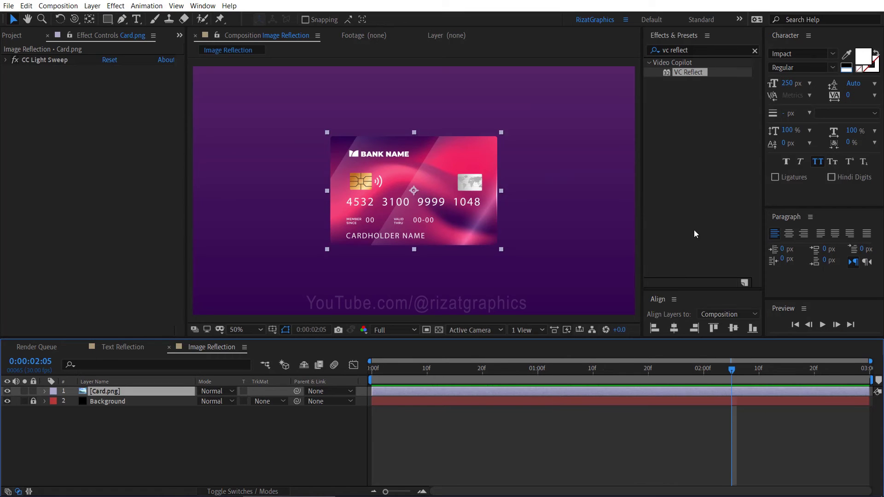
Apply VC Reflect to Card.png and raise its Floor Position just under the card
left_click_drag(694, 76, 127, 127)
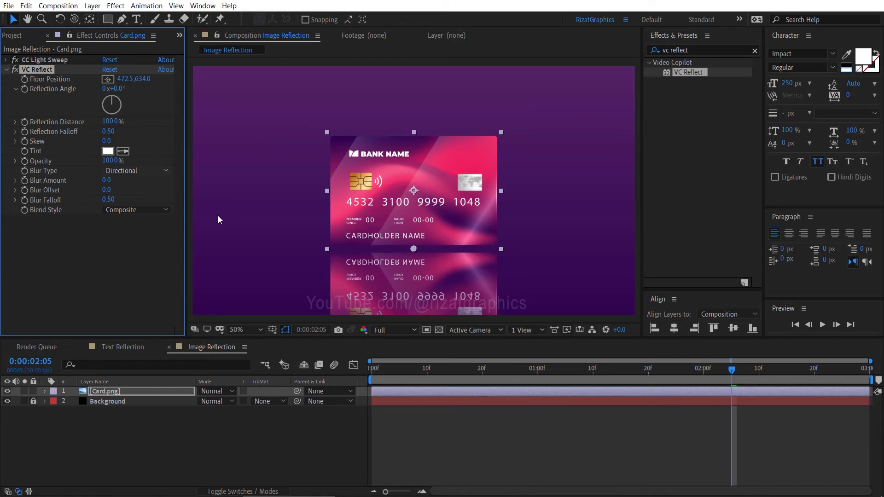
left_click_drag(415, 250, 414, 247)
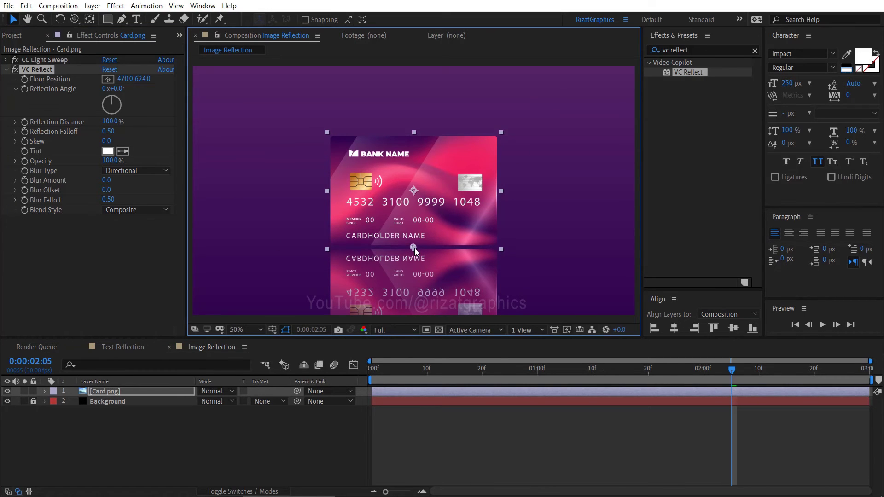
left_click_drag(414, 248, 414, 247)
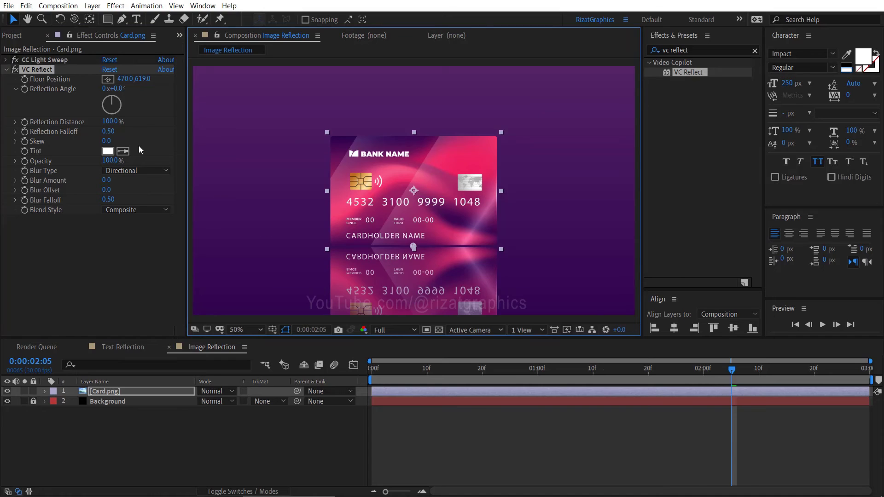
Set the card reflection to 75% distance, 0.30 falloff and 55% opacity
left_click(113, 123)
type("7")
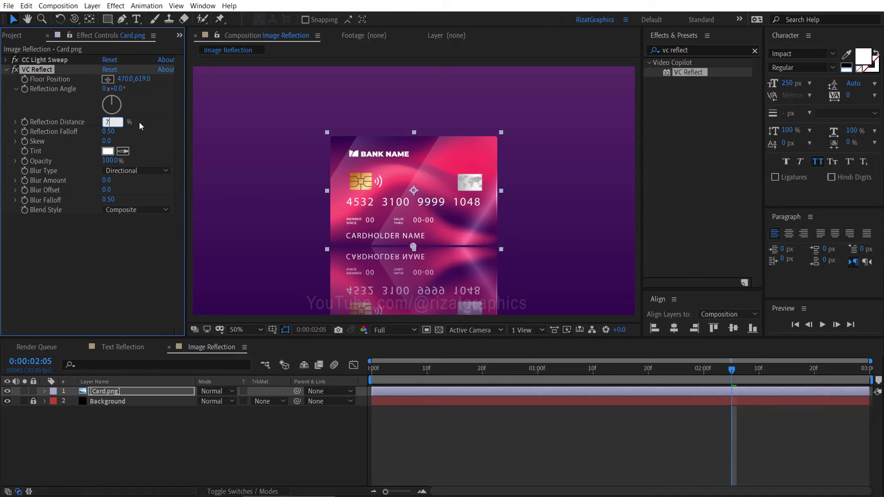
type("5")
key("Return")
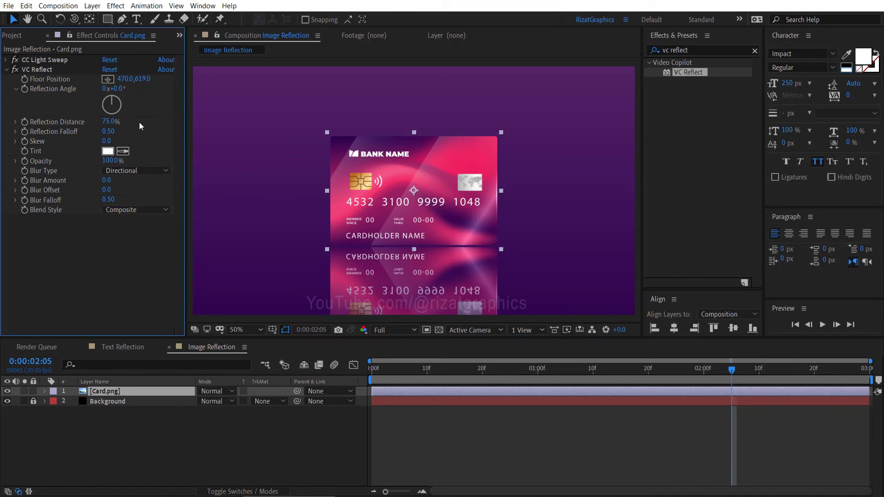
left_click(111, 132)
type("0.3")
key("Return")
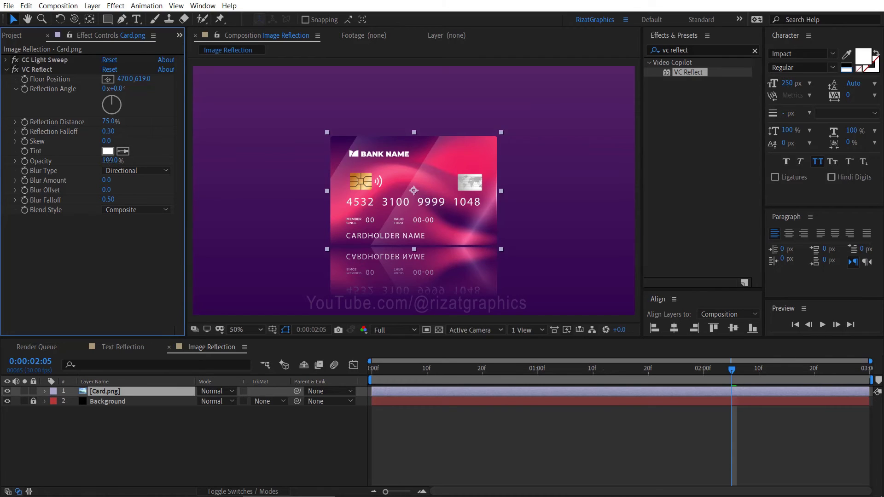
left_click_drag(109, 160, 98, 161)
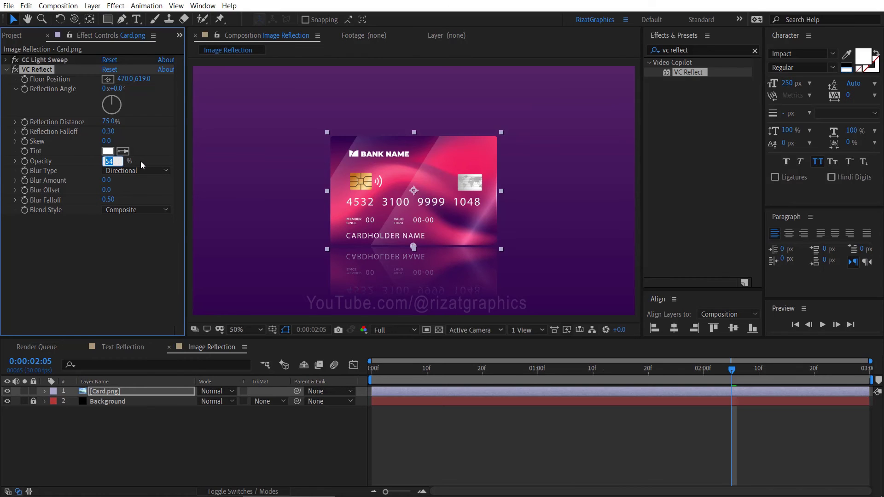
key("Return")
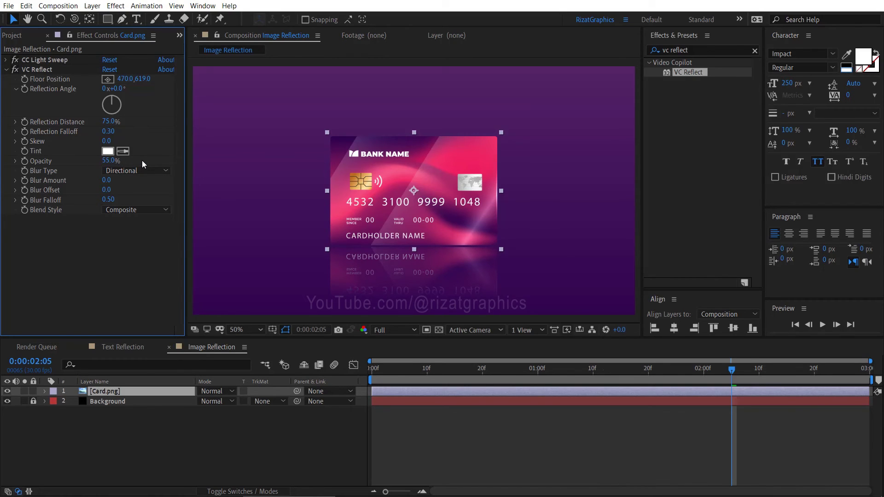
left_click(373, 370)
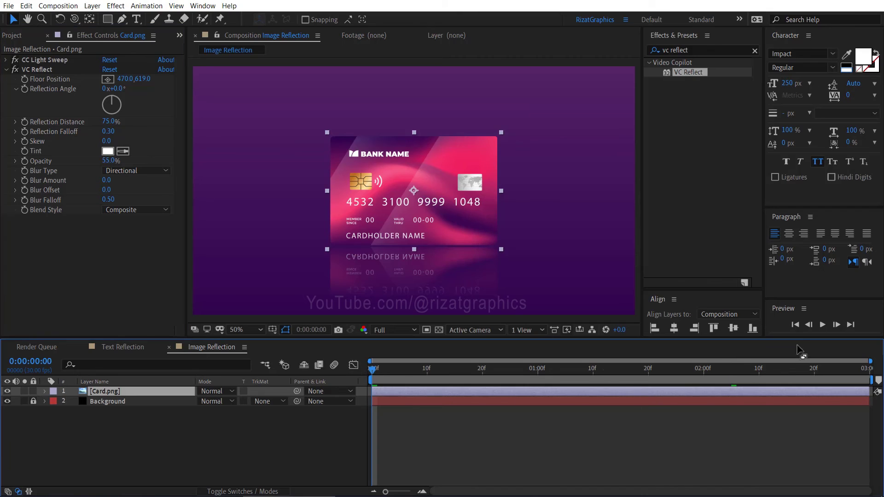
left_click(823, 325)
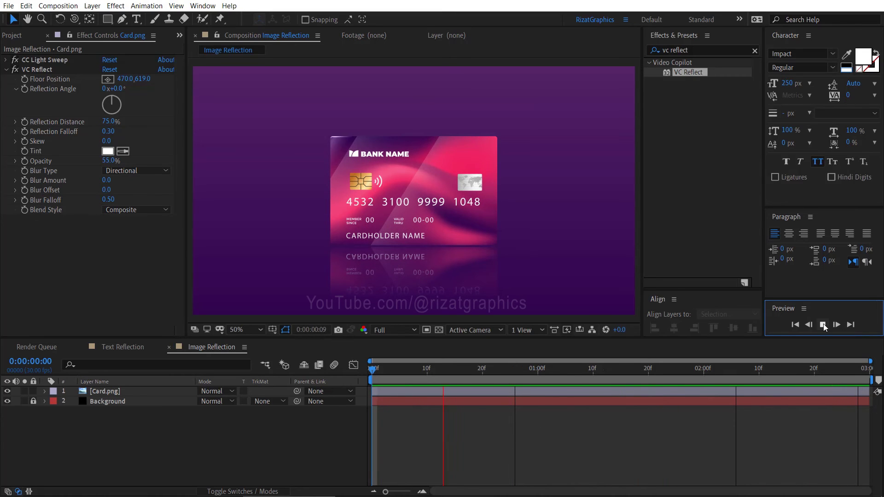
left_click(823, 324)
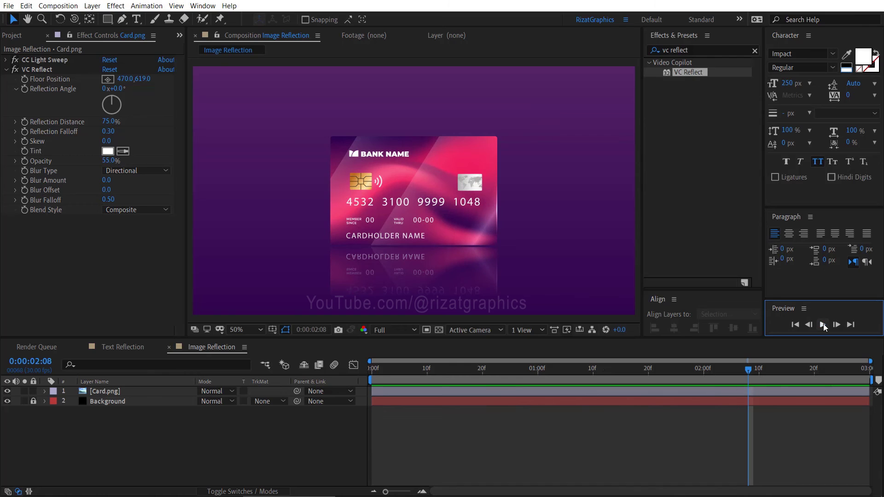
left_click(142, 392)
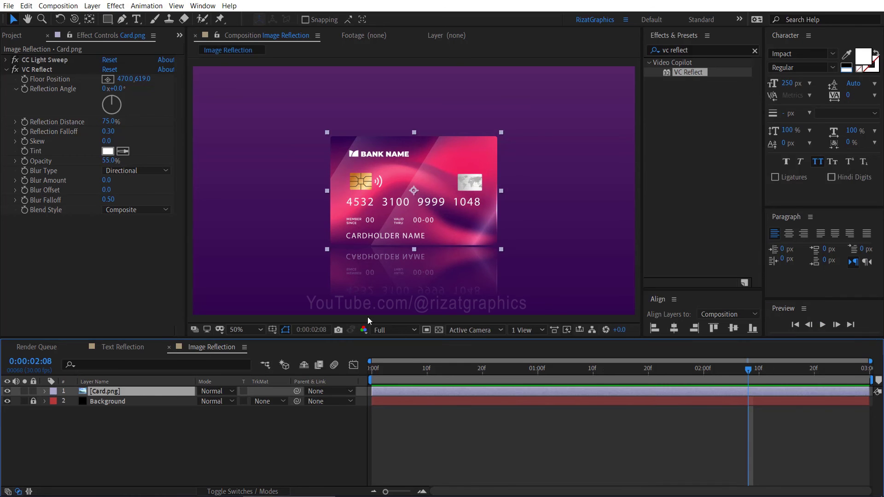
mouse_move(415, 195)
left_mouse_down()
mouse_move(364, 204)
mouse_move(329, 168)
mouse_move(398, 148)
mouse_move(423, 195)
mouse_move(413, 194)
left_mouse_up()
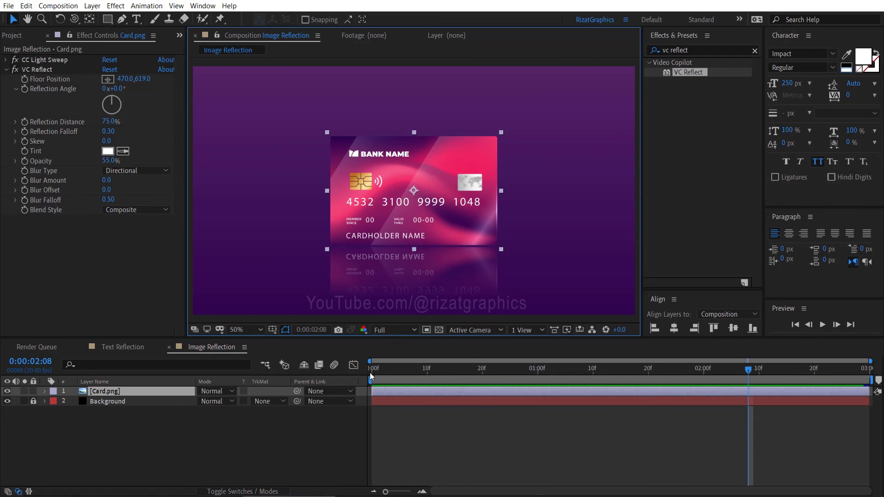
left_click(369, 371)
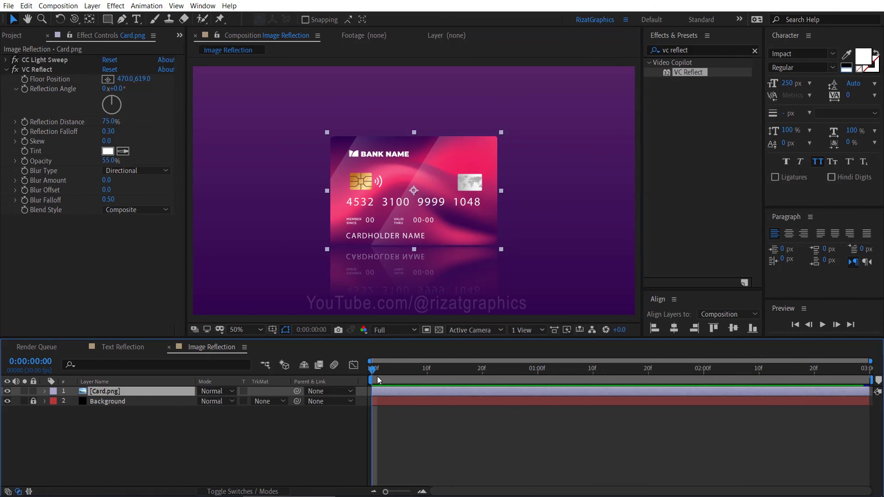
left_click(820, 326)
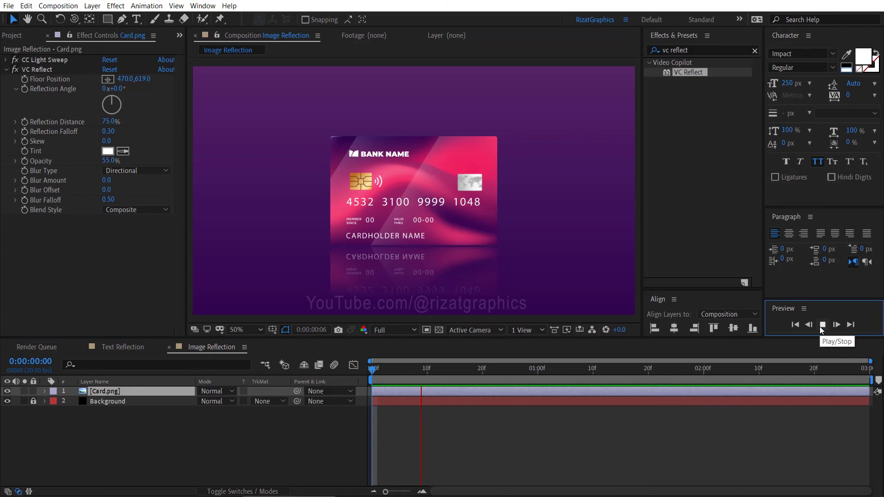